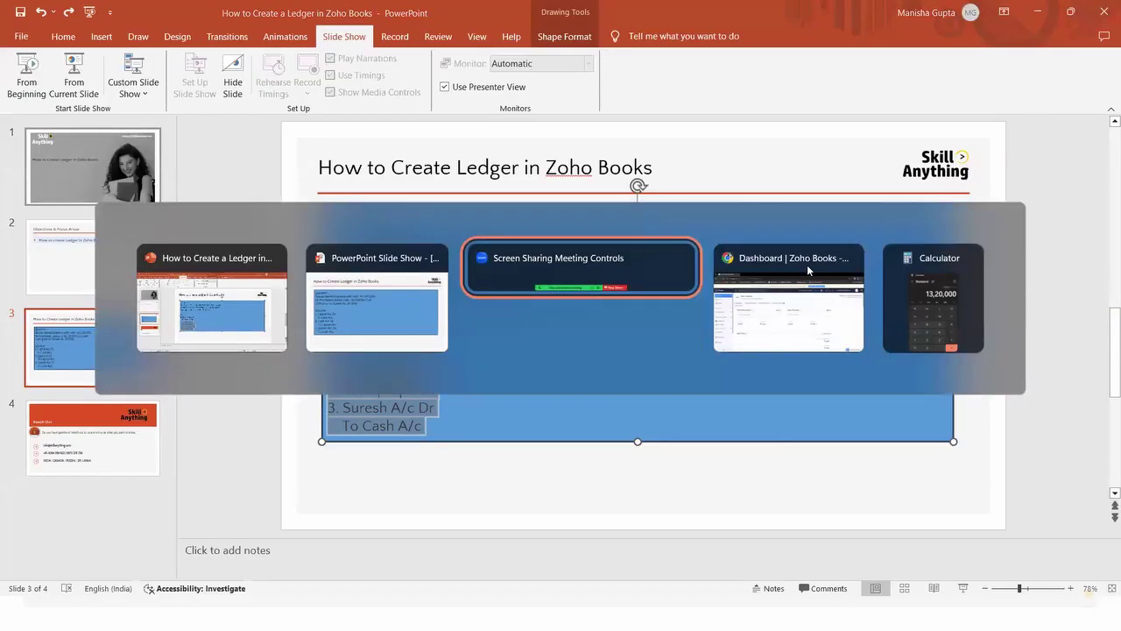
pyautogui.hotkey('alt', 'Tab')
# Step: Open Accountant > Chart of Accounts in Zoho Books and scroll through all existing accounts
pyautogui.click(807, 264)
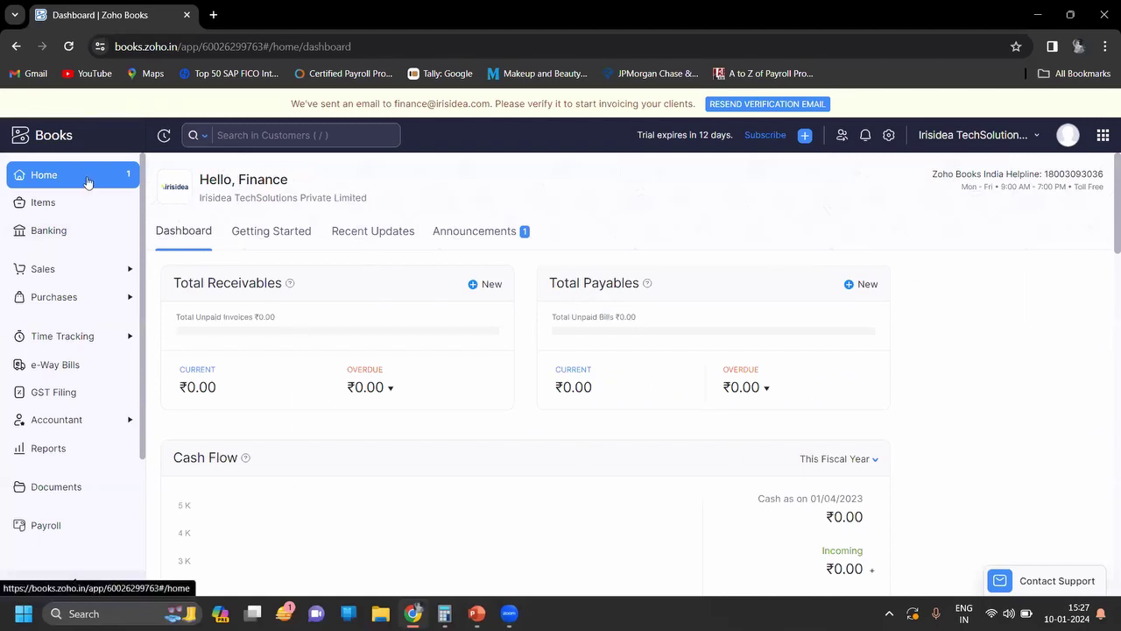
pyautogui.click(81, 429)
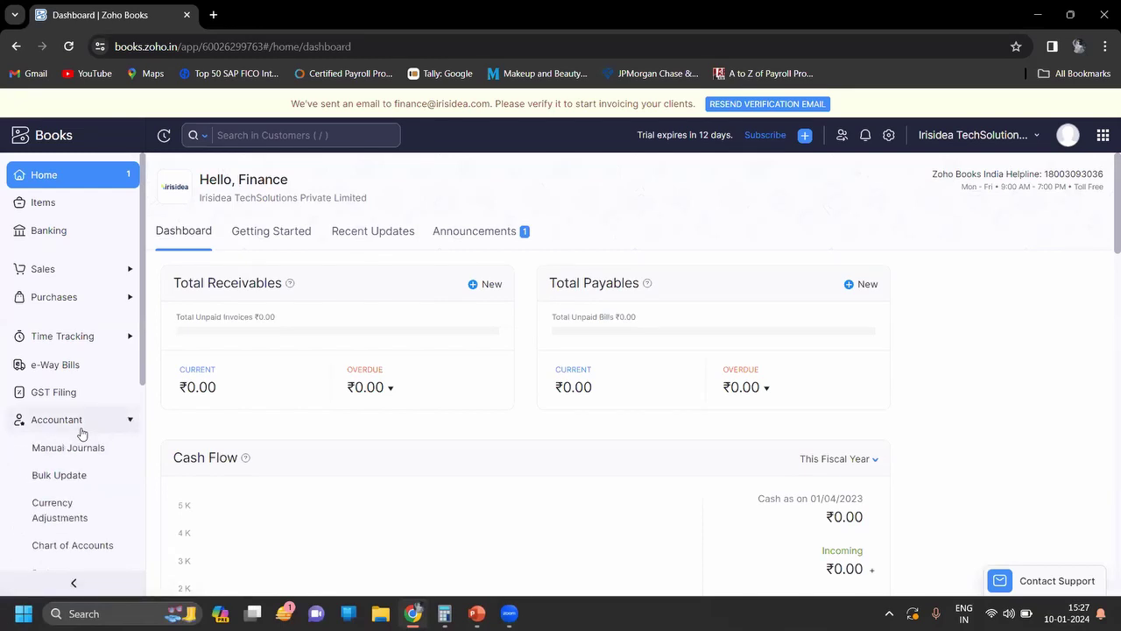
pyautogui.click(53, 549)
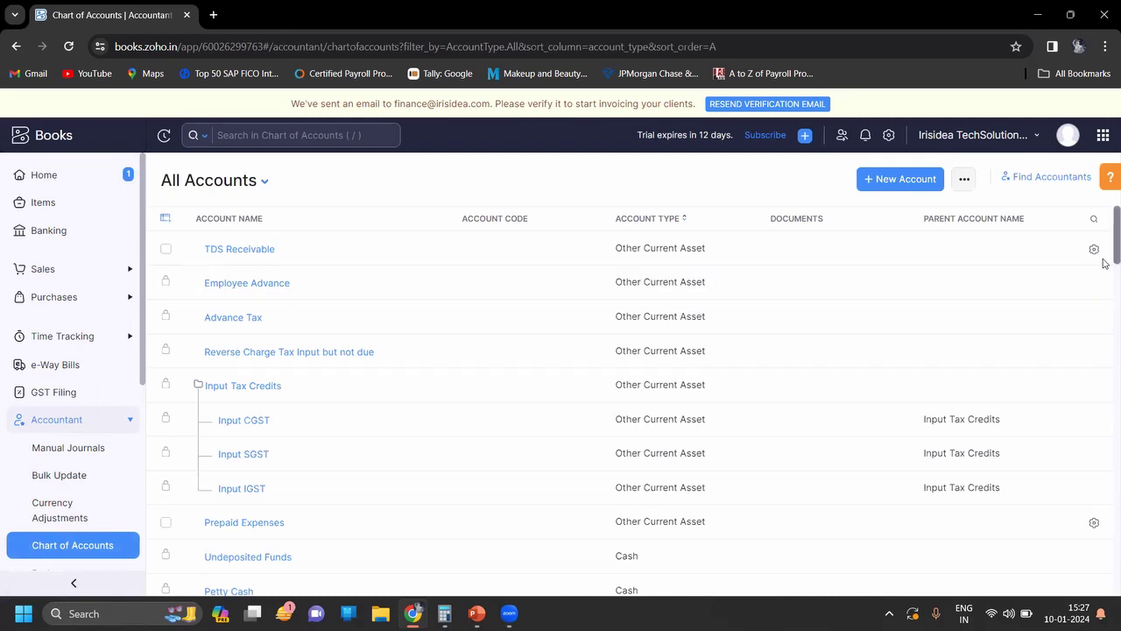
pyautogui.scroll(-3, 1104, 351)
pyautogui.scroll(-10, 1104, 368)
pyautogui.scroll(-10, 1106, 438)
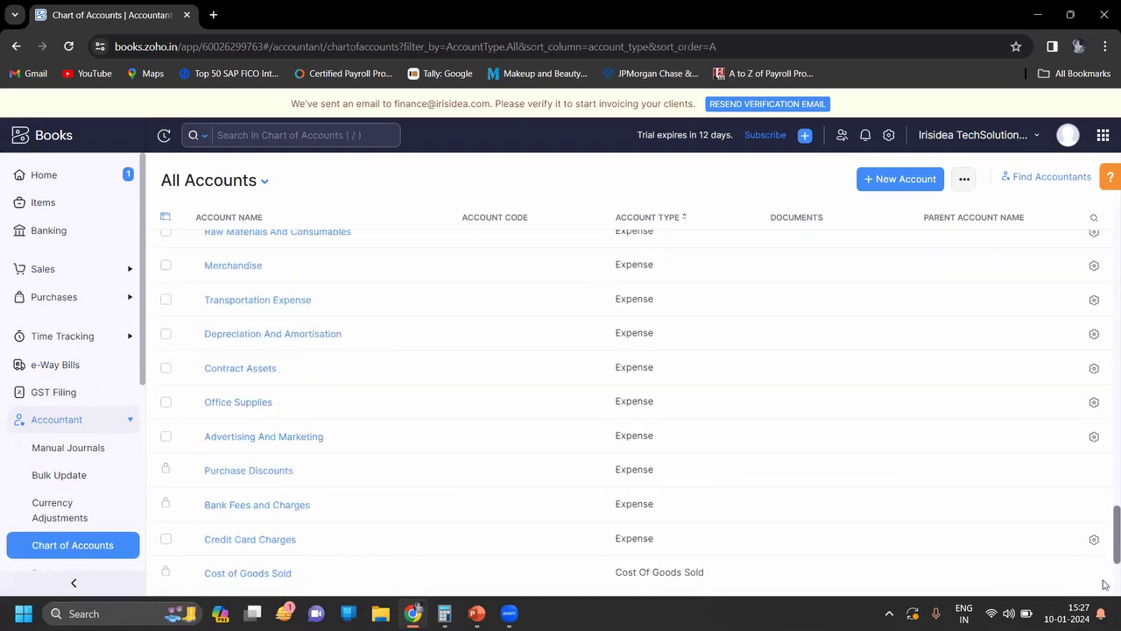
pyautogui.scroll(-5, 1105, 534)
pyautogui.moveTo(1106, 585); pyautogui.dragTo(1106, 252)
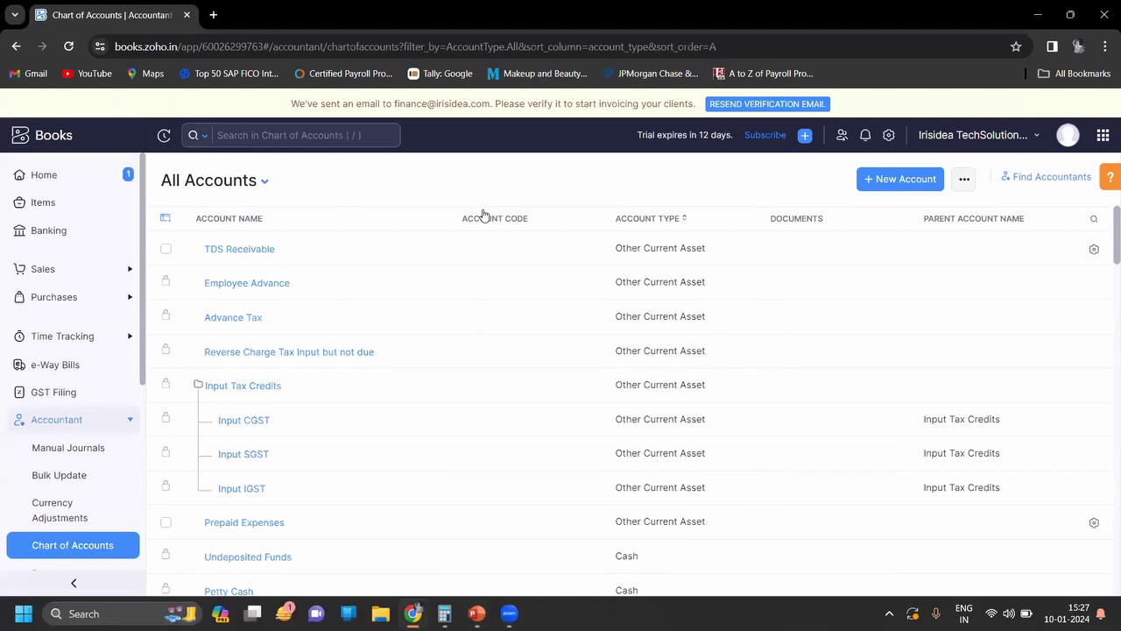
# Step: Start a new Equity account named with the owner's name followed by 'Capital'
pyautogui.click(882, 189)
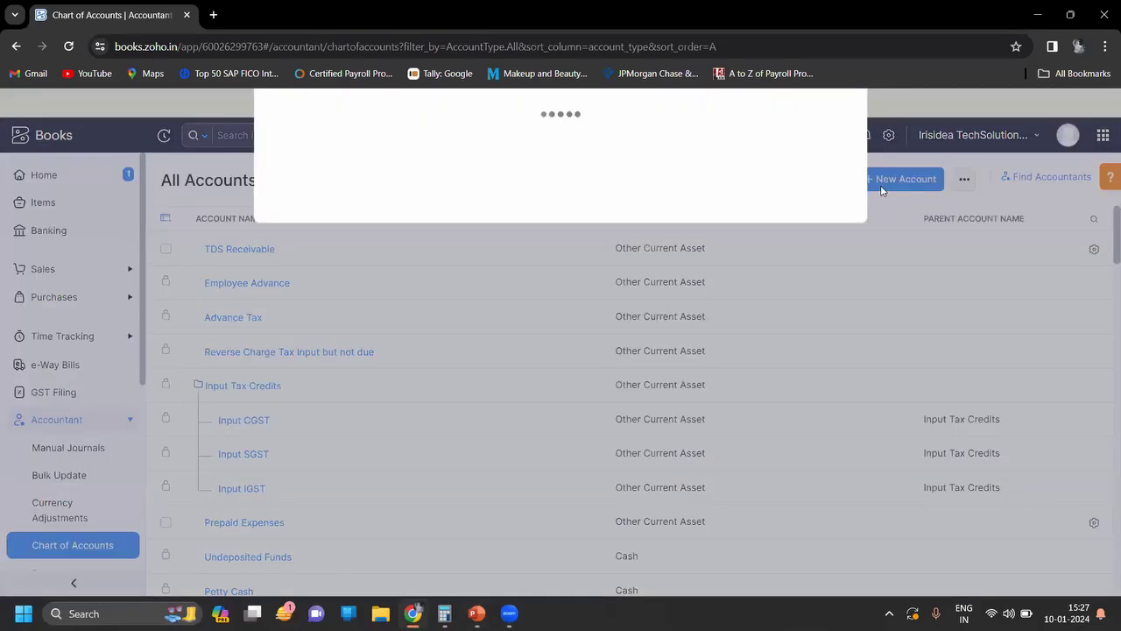
pyautogui.click(520, 164)
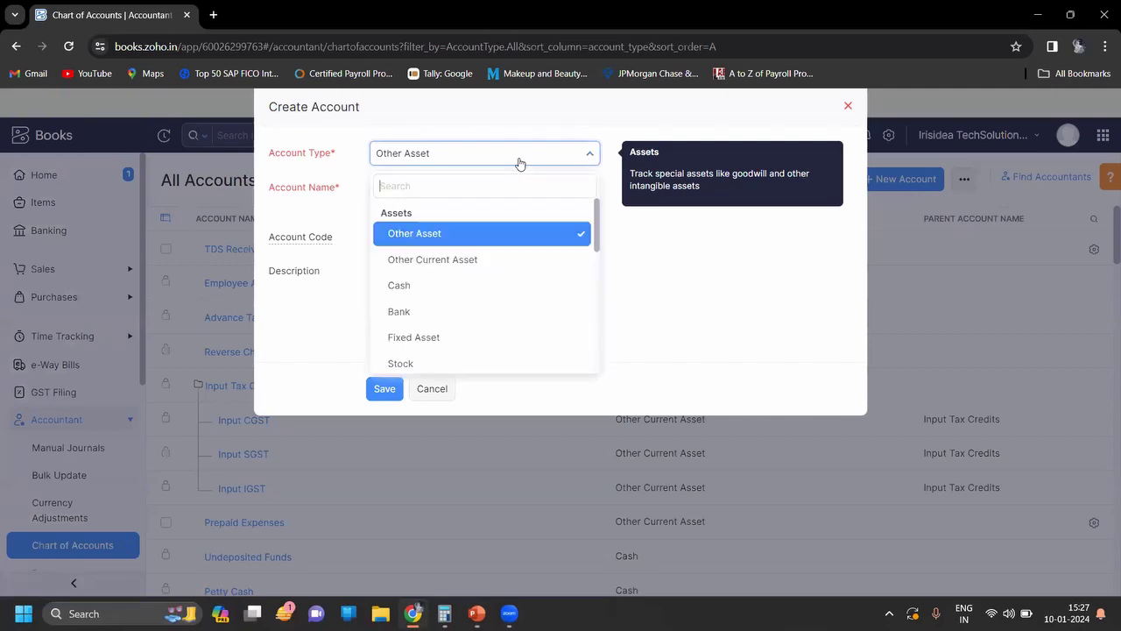
pyautogui.write('equi')
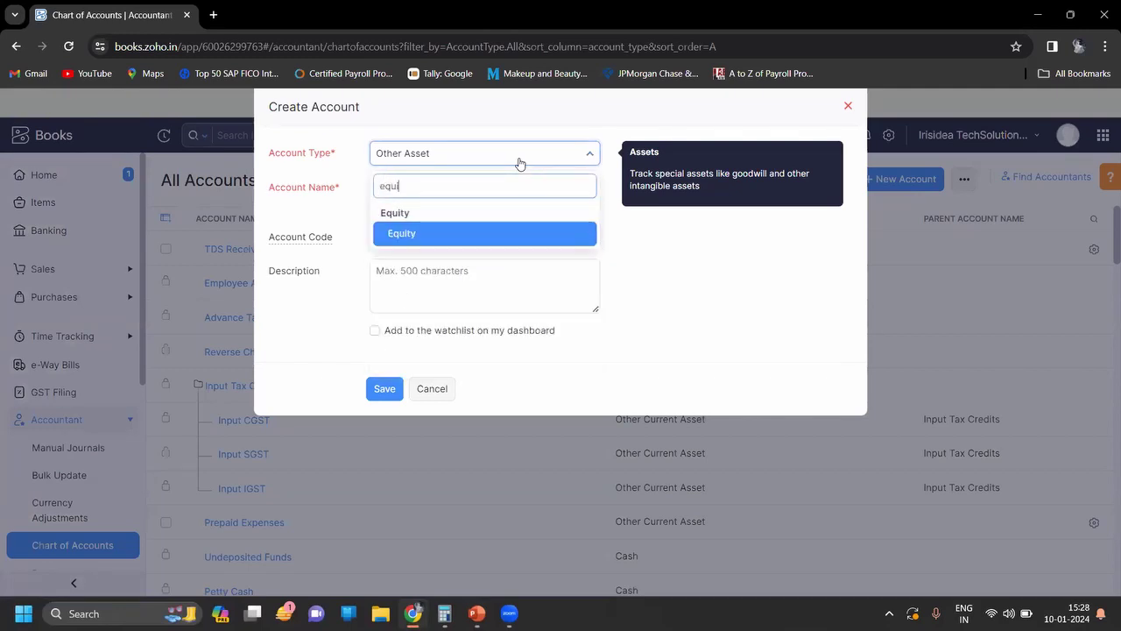
pyautogui.click(457, 234)
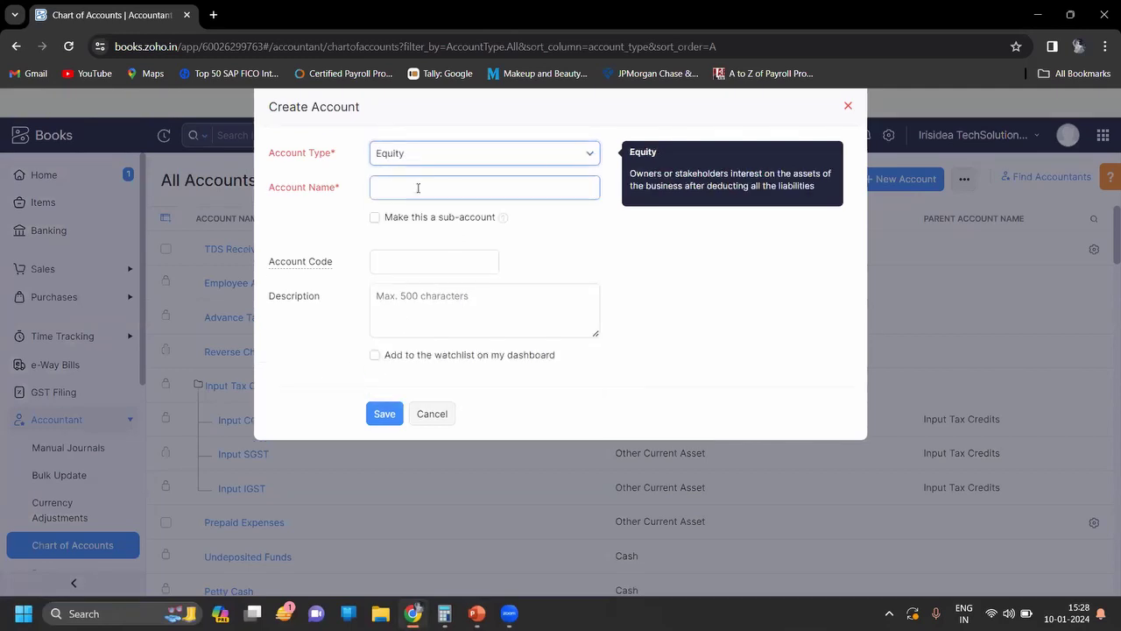
pyautogui.click(417, 187)
pyautogui.write('Sa')
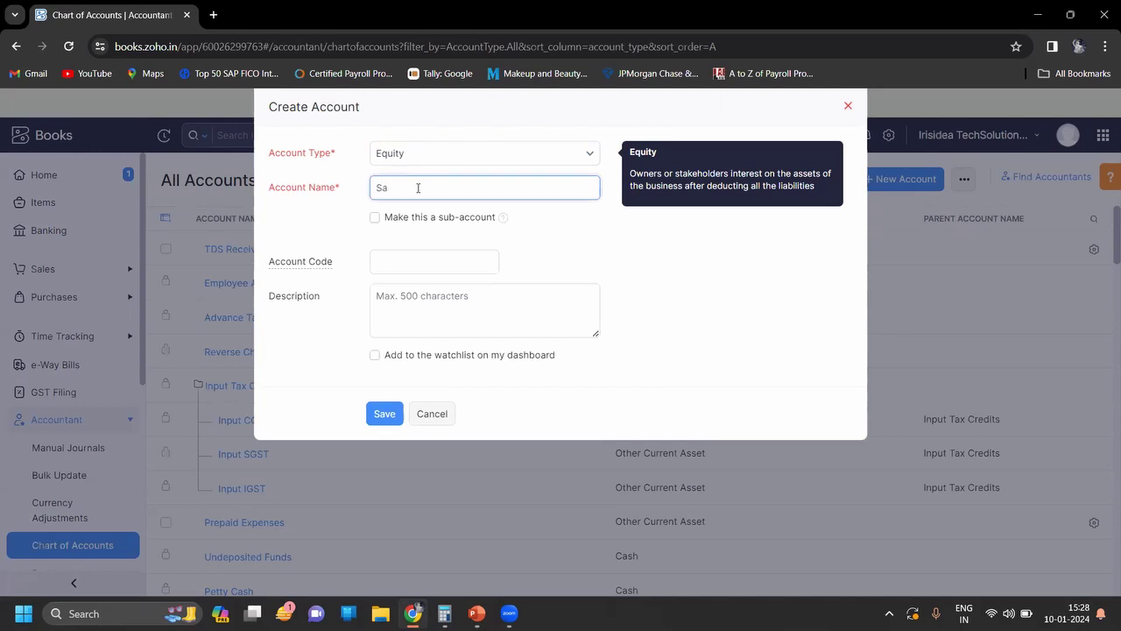
pyautogui.write('urav')
pyautogui.write("'s Capi")
pyautogui.write('tal')
# Step: Make it a sub-account of Owner's Equity and save it
pyautogui.click(376, 226)
pyautogui.click(376, 218)
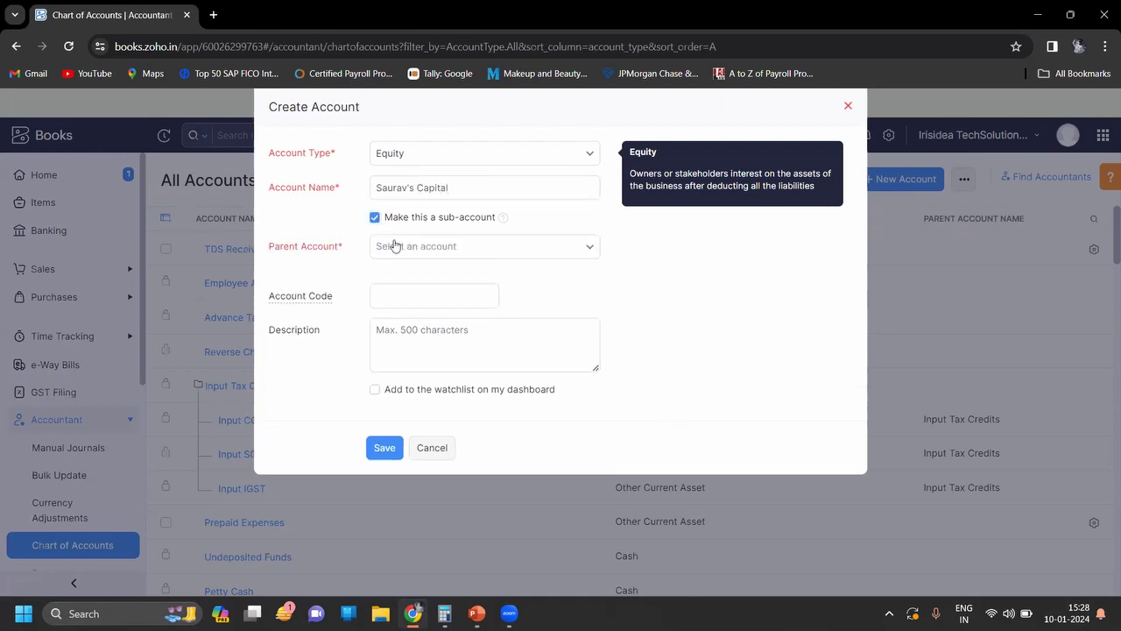
pyautogui.click(393, 246)
pyautogui.write('ower')
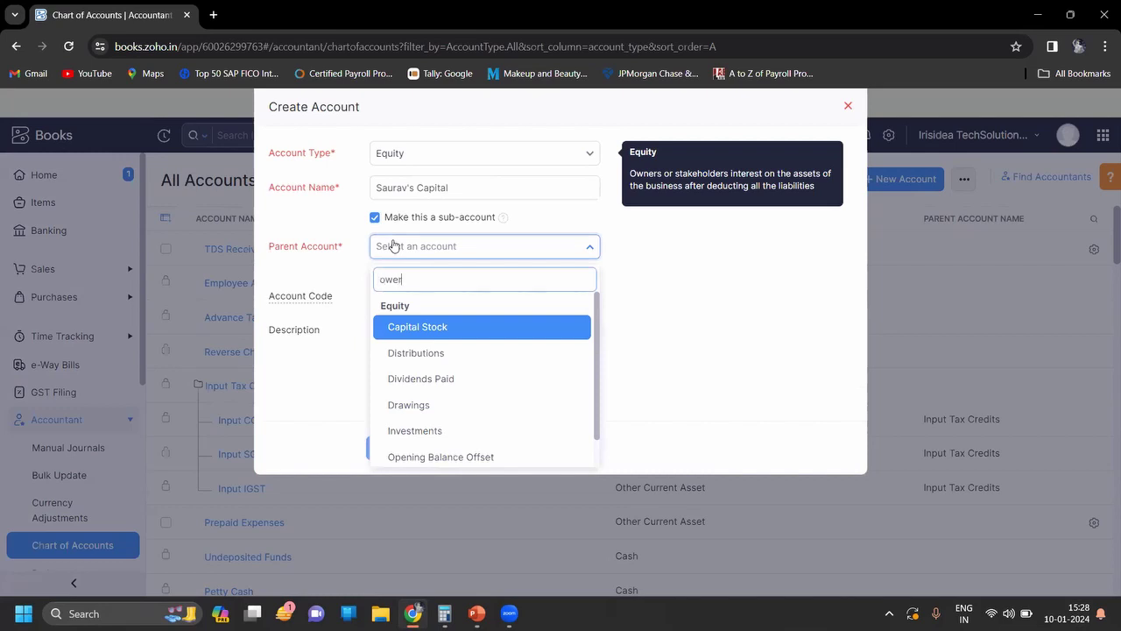
pyautogui.press('BackSpace')
pyautogui.press('BackSpace')
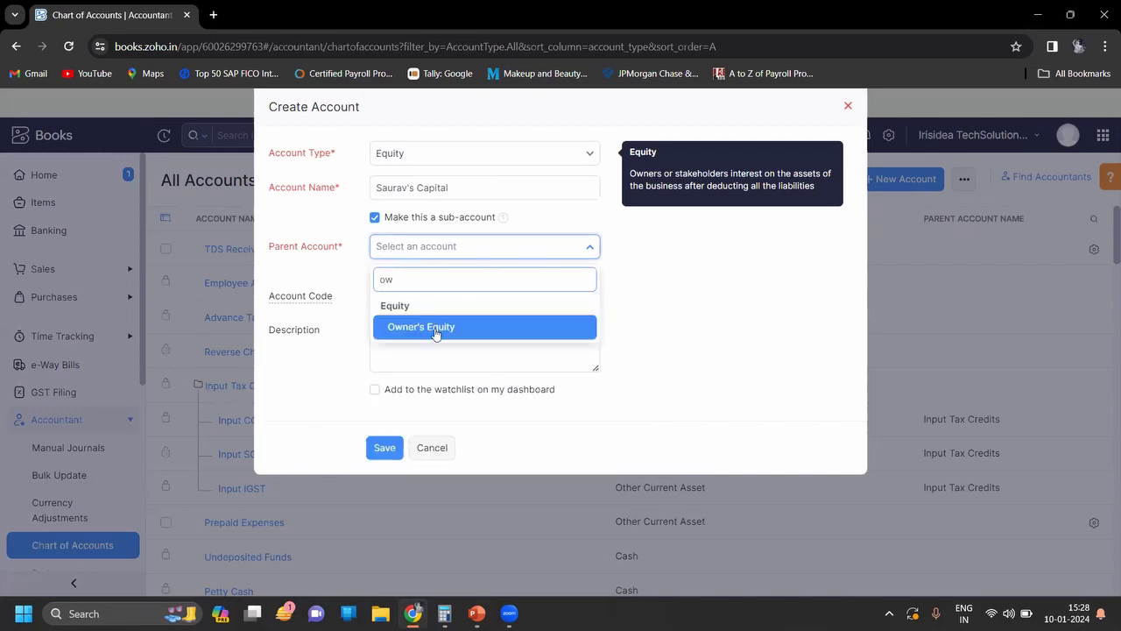
pyautogui.click(438, 327)
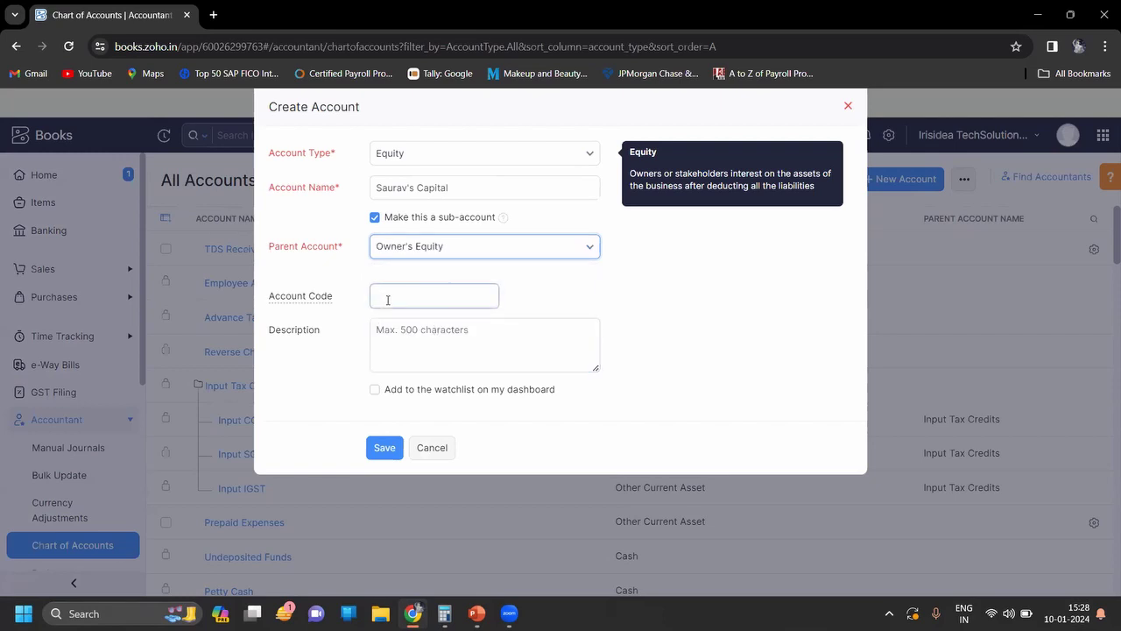
pyautogui.click(407, 348)
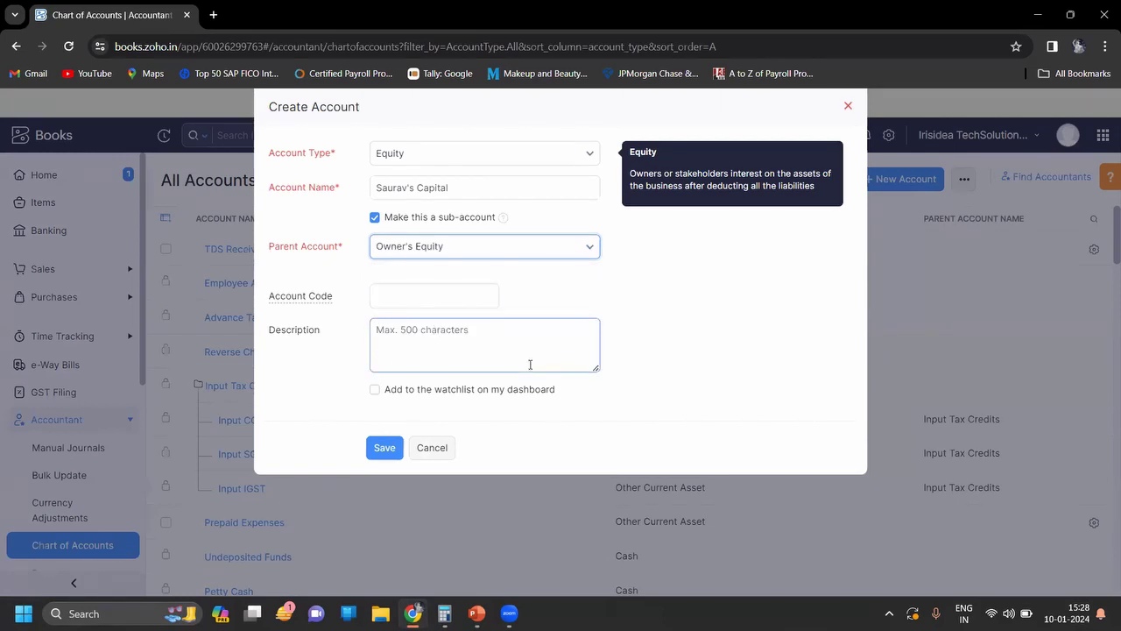
pyautogui.click(575, 200)
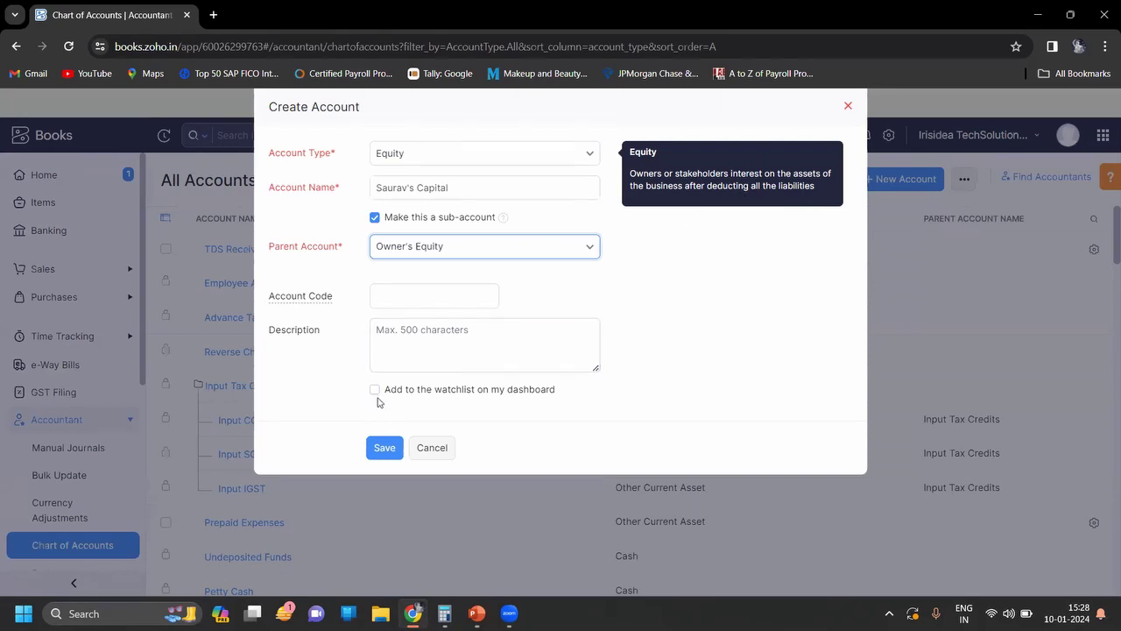
pyautogui.click(390, 448)
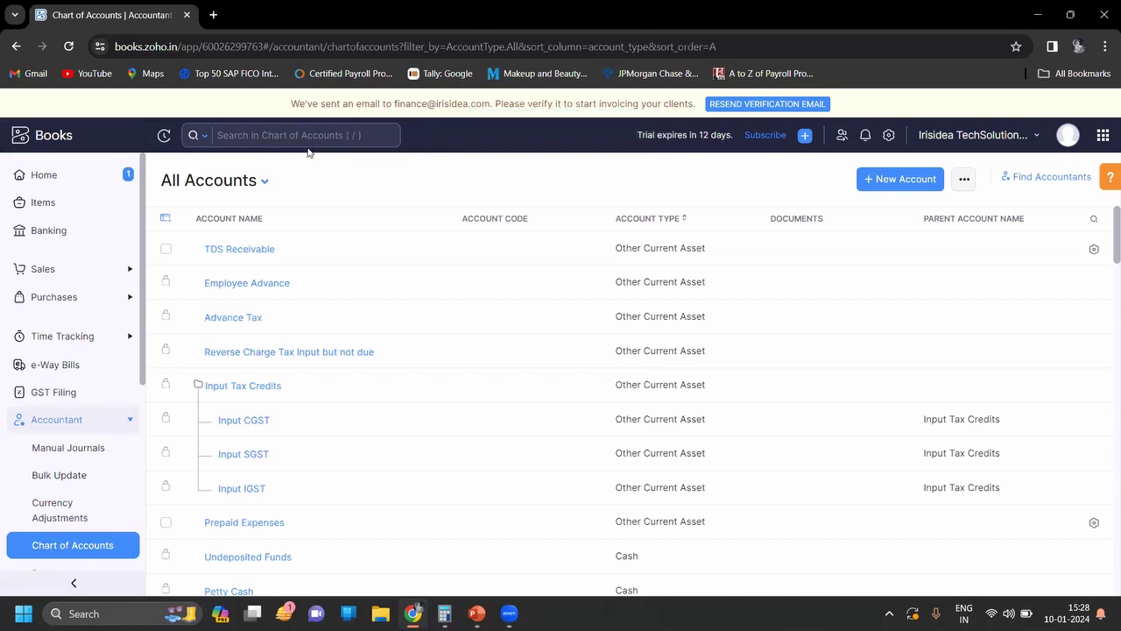
# Step: Search accounts for the owner's name to confirm the capital account under Owner's Equity
pyautogui.click(303, 142)
pyautogui.write('S')
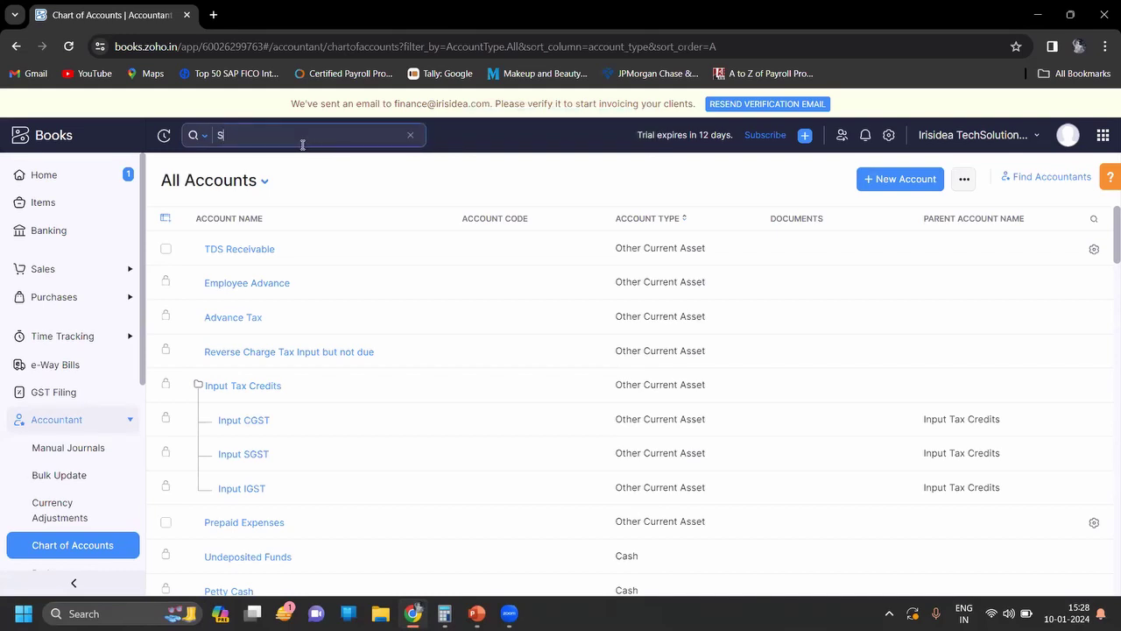
pyautogui.write('aurav')
pyautogui.press('Return')
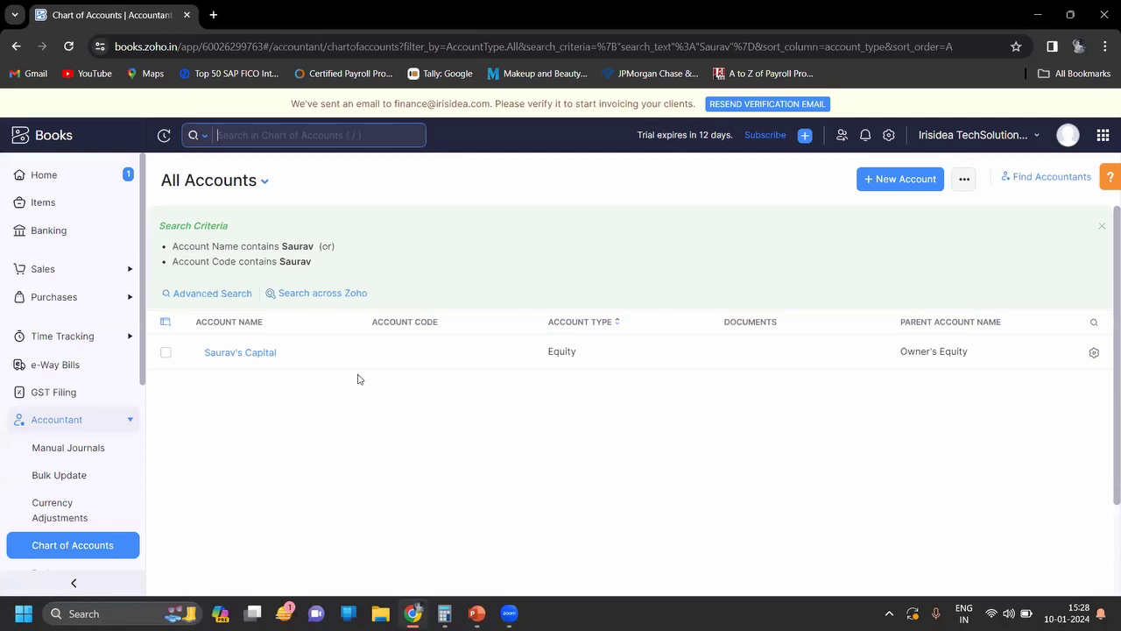
pyautogui.click(877, 184)
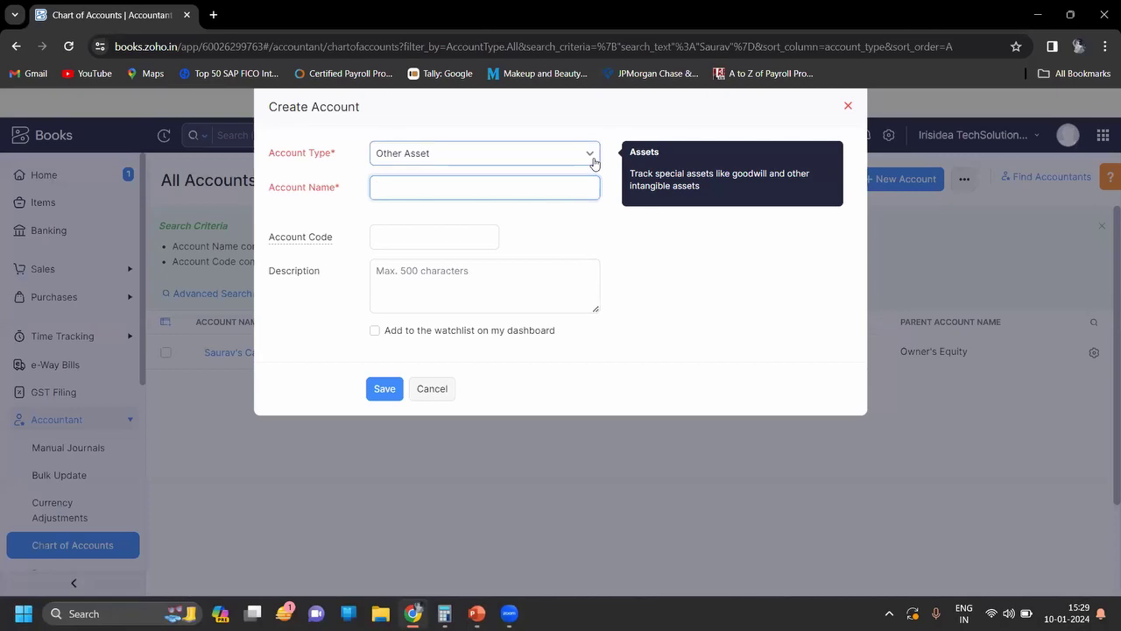
# Step: Create a Fixed Asset account named 'Laptop'
pyautogui.click(593, 158)
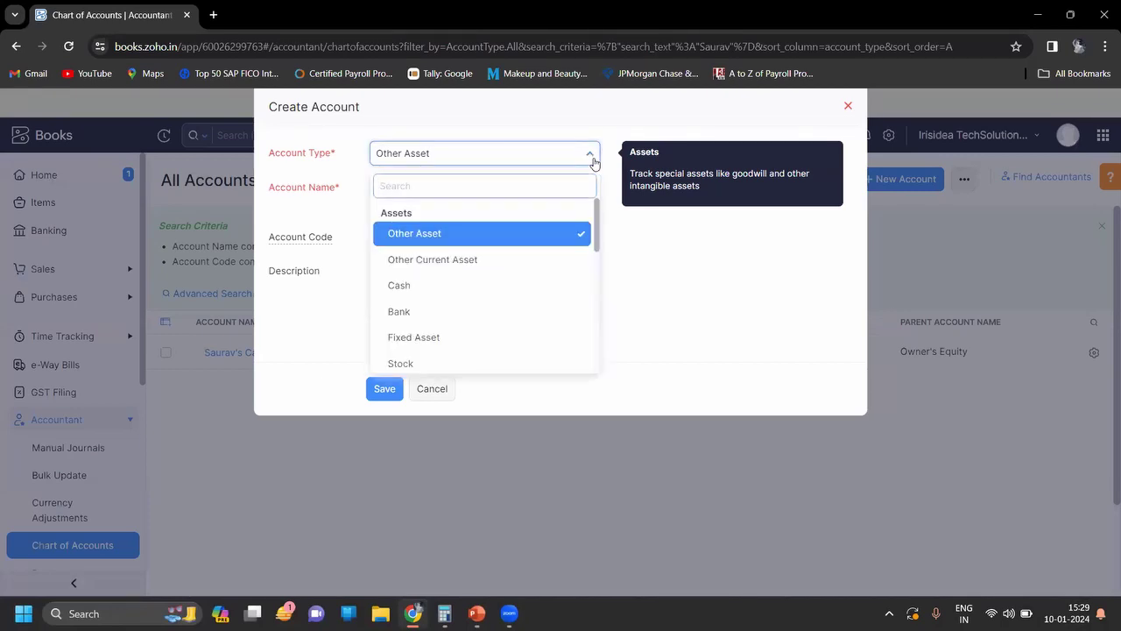
pyautogui.write('f')
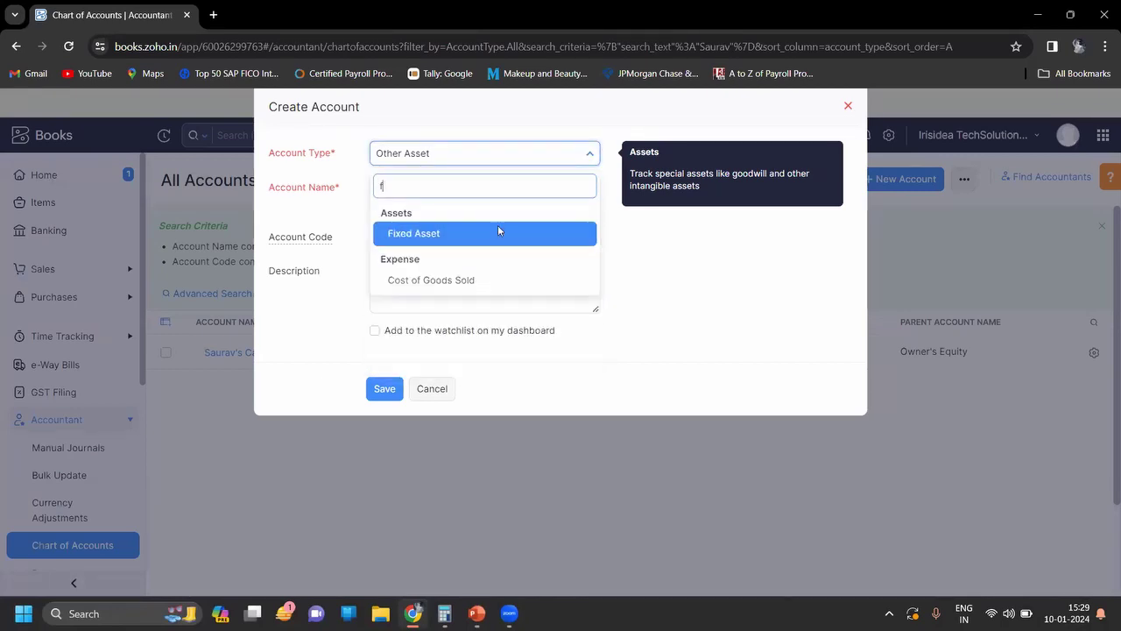
pyautogui.click(496, 234)
pyautogui.click(445, 187)
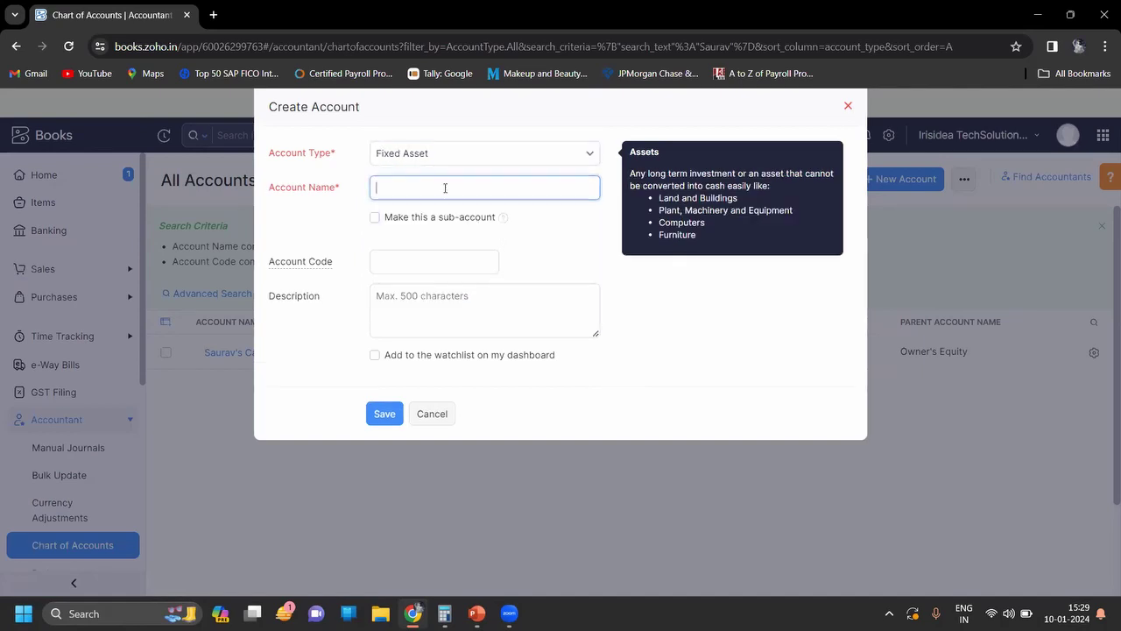
pyautogui.write('La')
pyautogui.write('ptop')
pyautogui.click(386, 414)
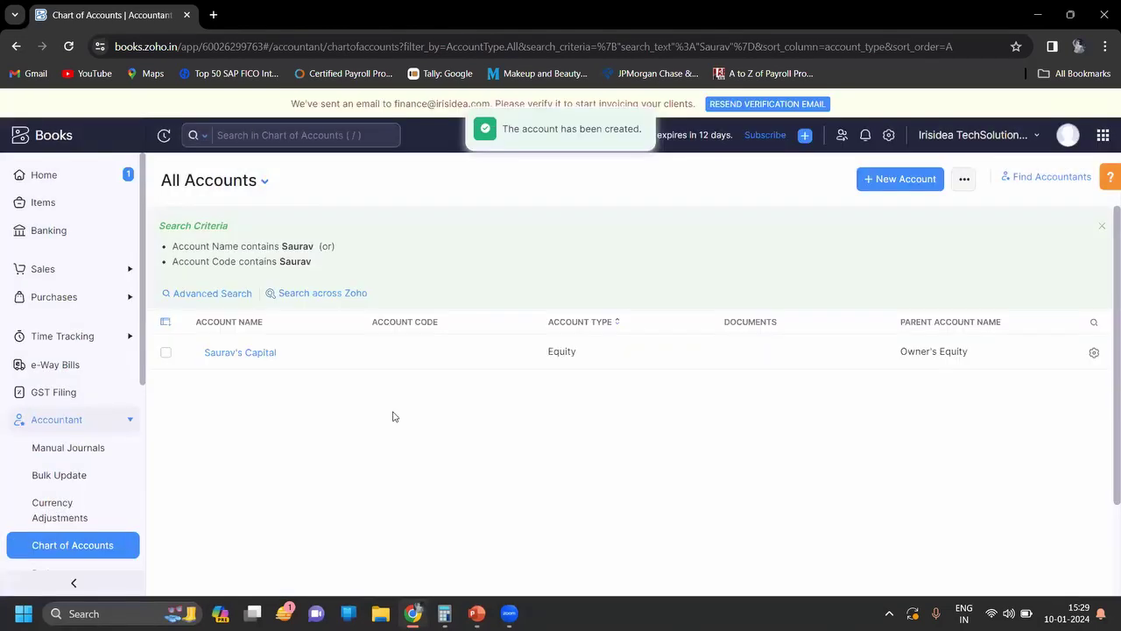
# Step: Search the chart of accounts for 'laptop' to confirm it is a Fixed Asset
pyautogui.click(291, 137)
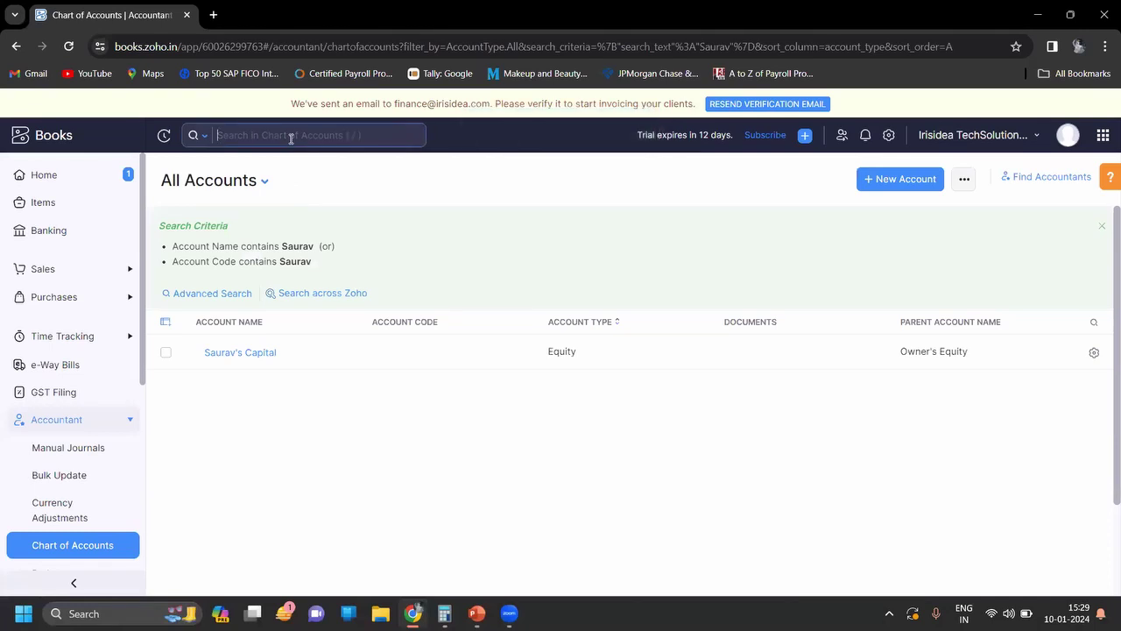
pyautogui.write('laptop')
pyautogui.press('Return')
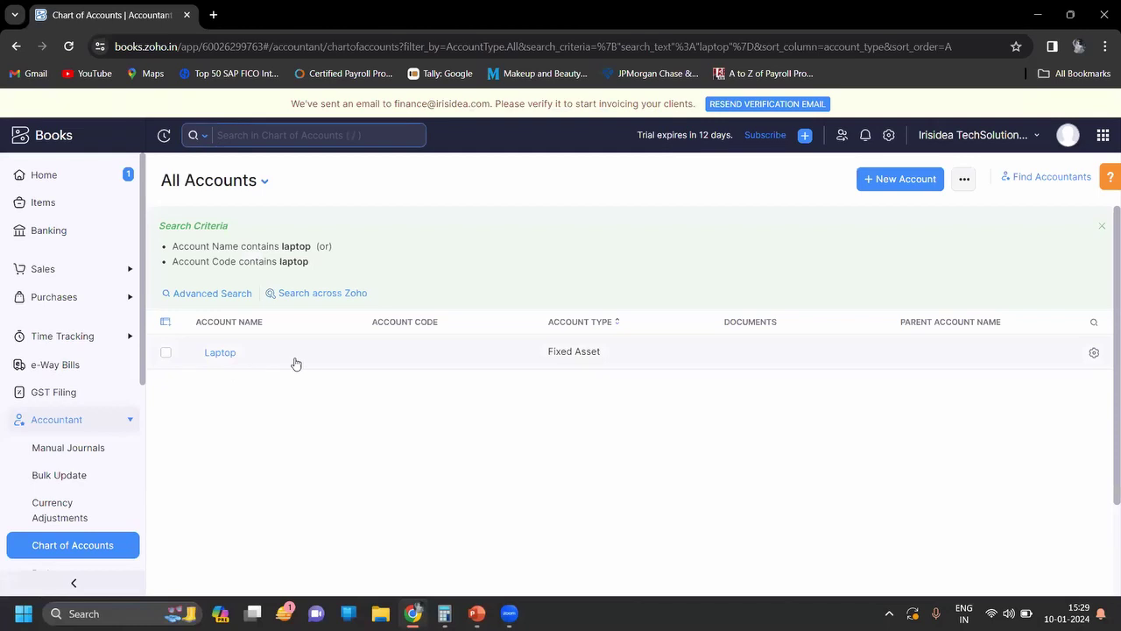
pyautogui.hotkey('alt', 'Tab')
# Step: Search the accounts for 'cash', which lists only Petty Cash
pyautogui.click(392, 135)
pyautogui.write('cahs')
pyautogui.press('BackSpace')
pyautogui.press('BackSpace')
pyautogui.write('s')
pyautogui.write('h')
pyautogui.press('Return')
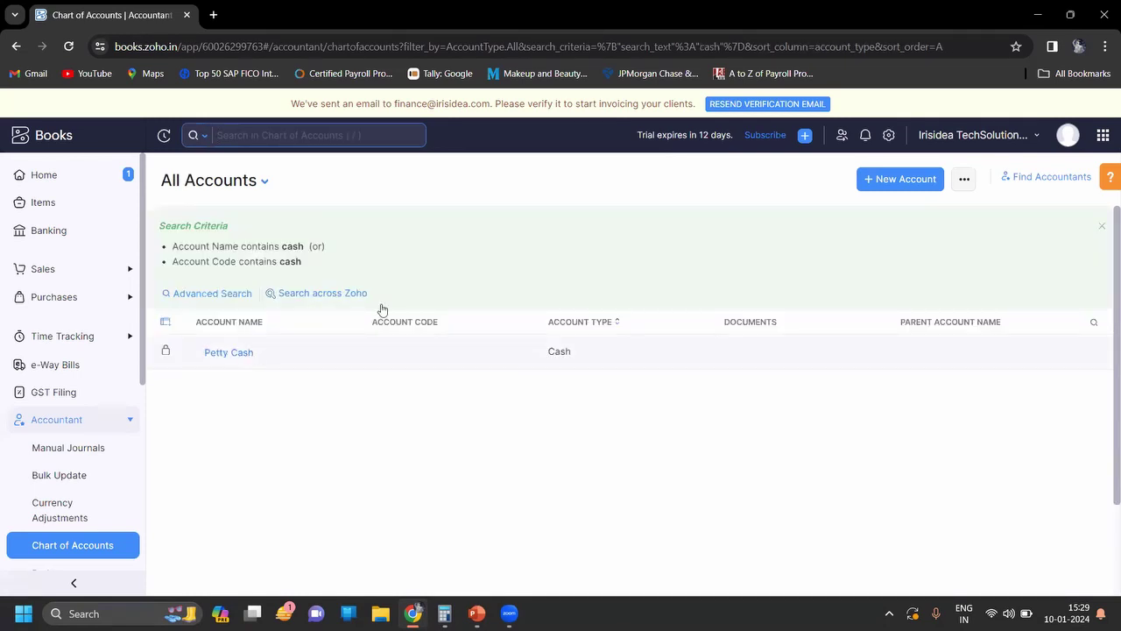
# Step: Create a cash-type Other Asset account named 'Cash in Hnad'
pyautogui.click(897, 193)
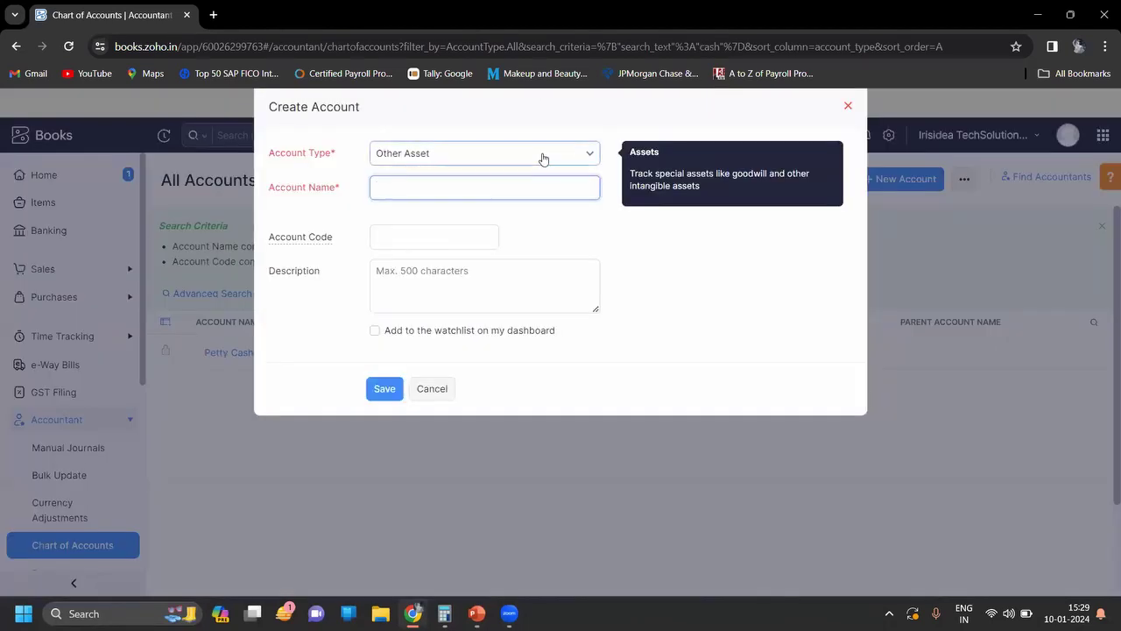
pyautogui.click(542, 159)
pyautogui.write('cash')
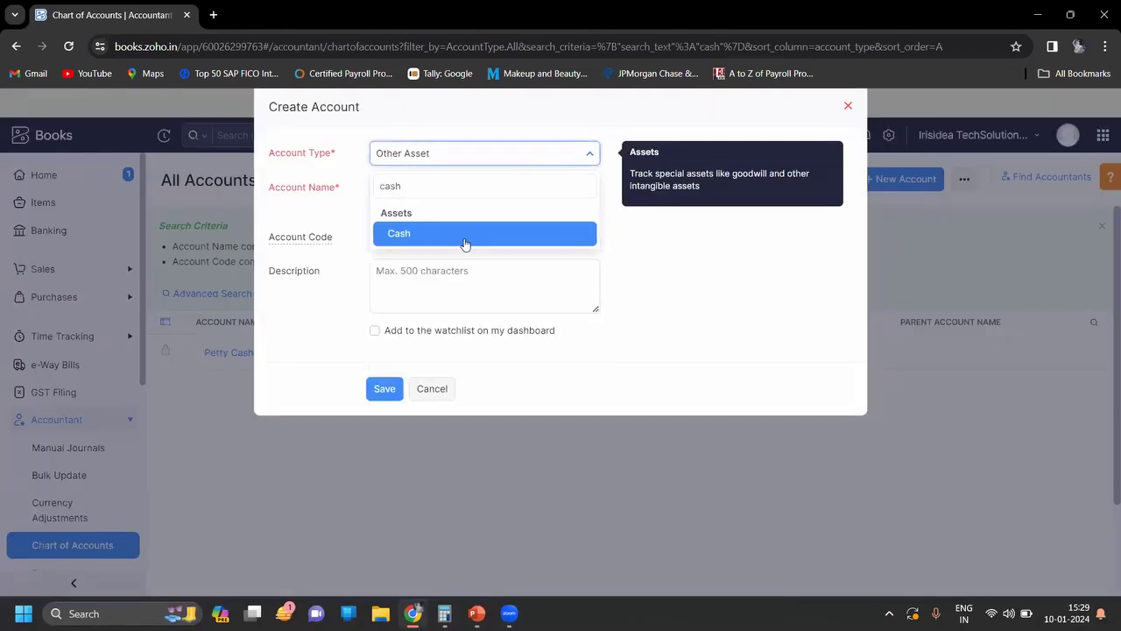
pyautogui.click(408, 203)
pyautogui.write('Ca')
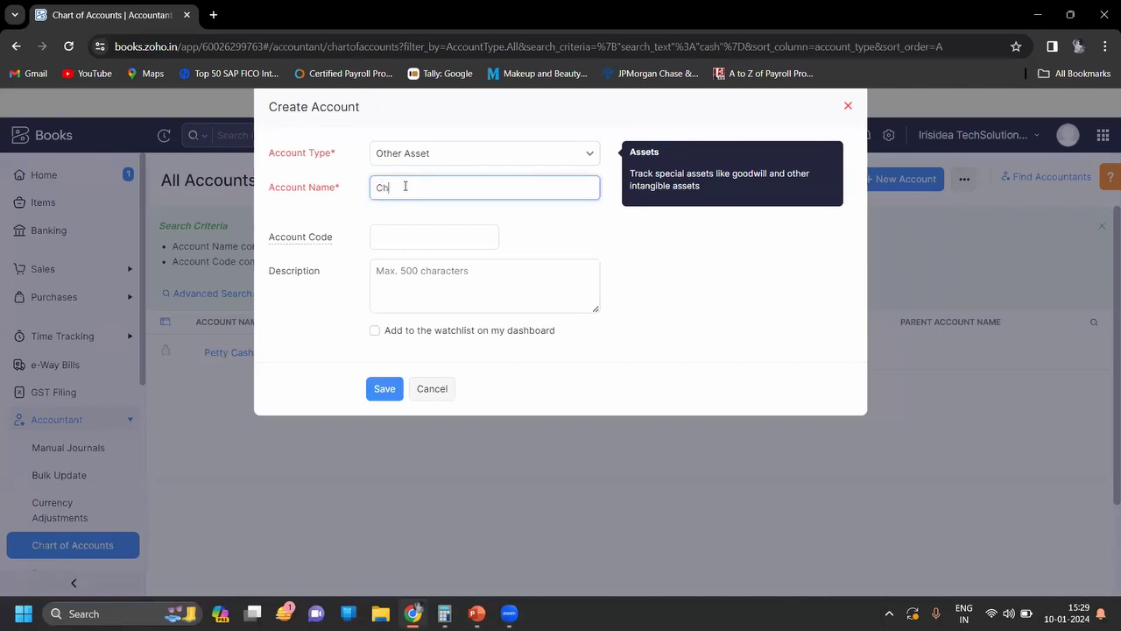
pyautogui.write('sh')
pyautogui.write(' in Hnad')
pyautogui.click(383, 391)
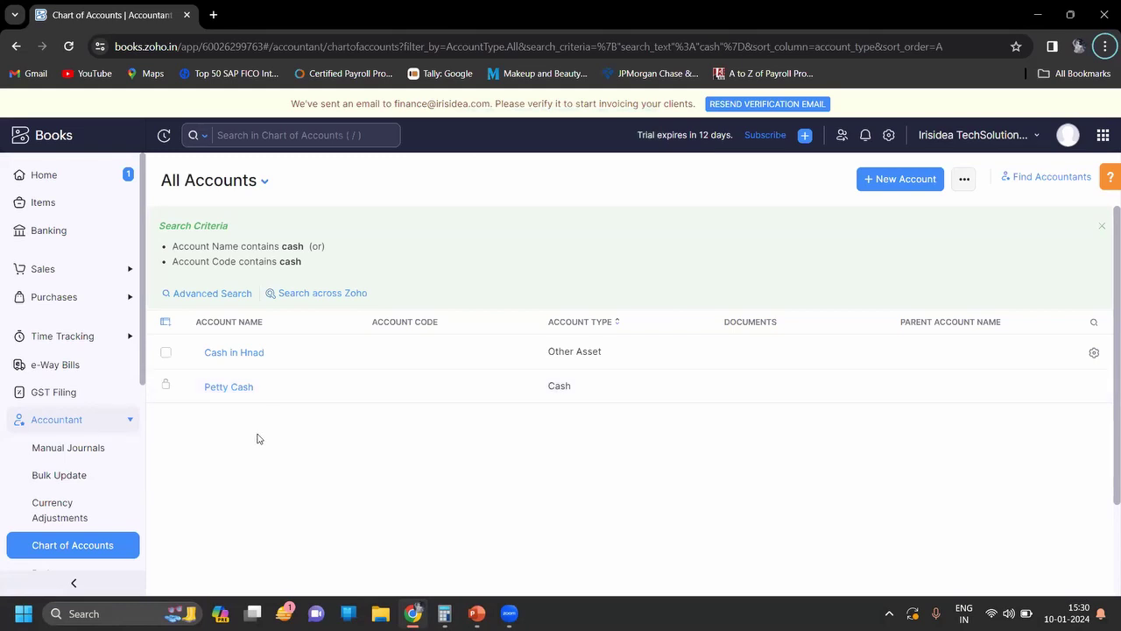
# Step: Clear the search and scroll the full list showing Cash in Hnad and Laptop
pyautogui.click(1103, 229)
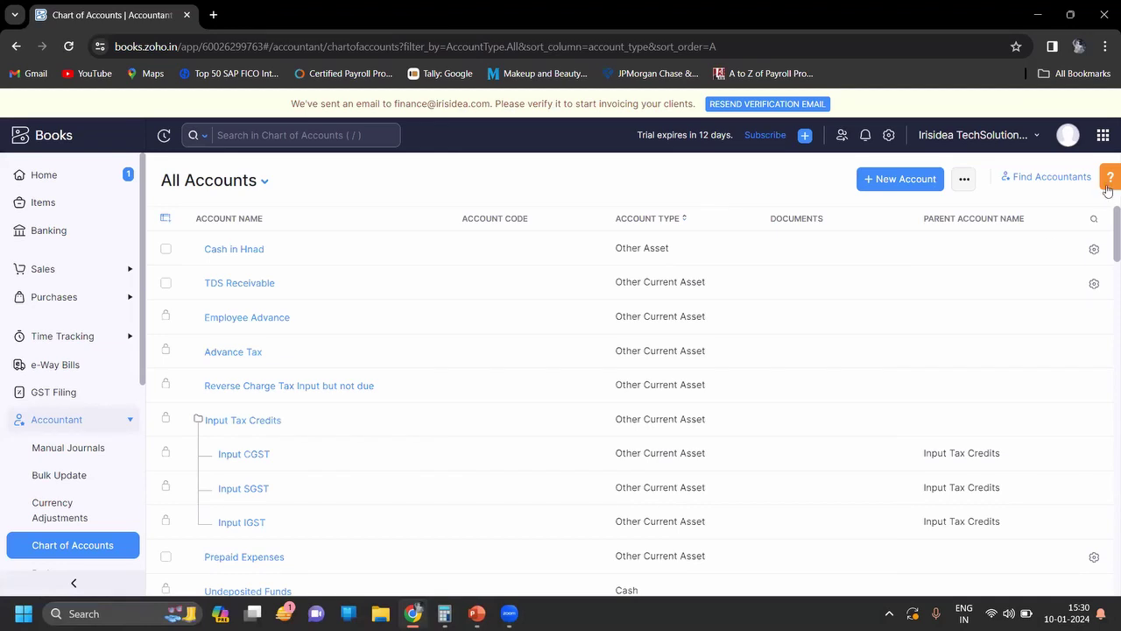
pyautogui.moveTo(1103, 220); pyautogui.dragTo(1105, 247)
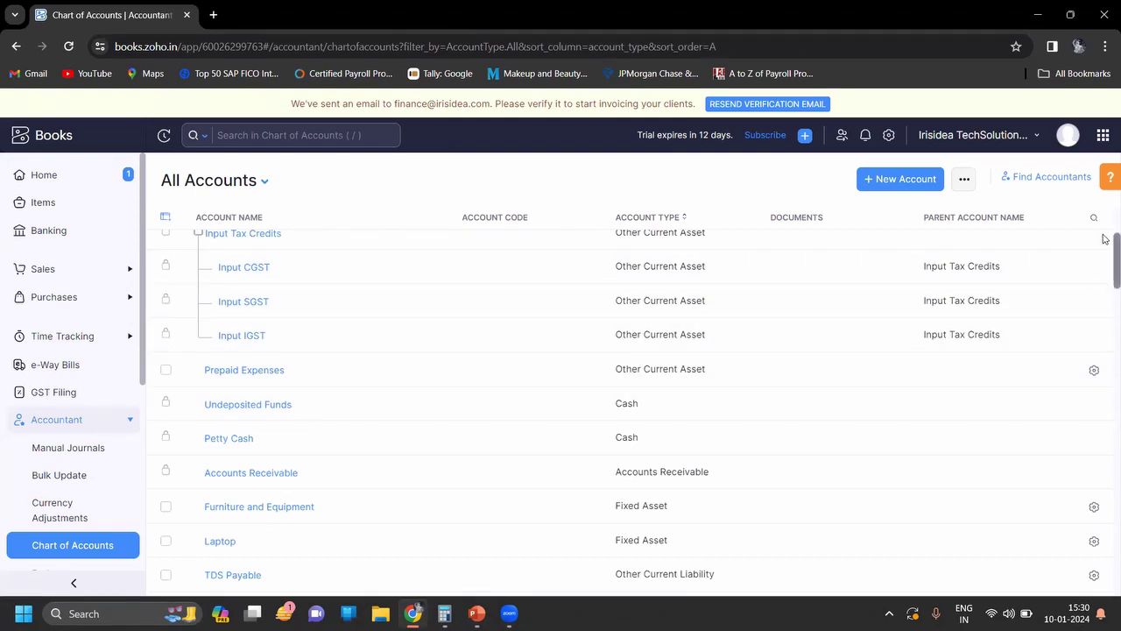
pyautogui.moveTo(1105, 238); pyautogui.dragTo(1104, 159)
# Step: Switch back to the PowerPoint slide show
pyautogui.hotkey('alt', 'Tab')
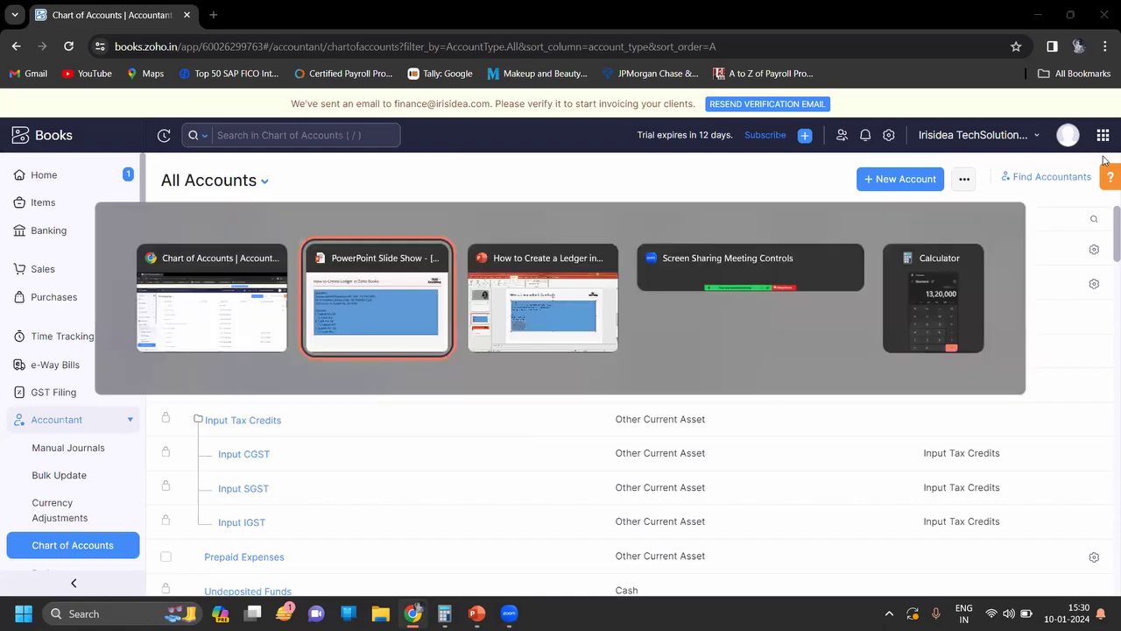